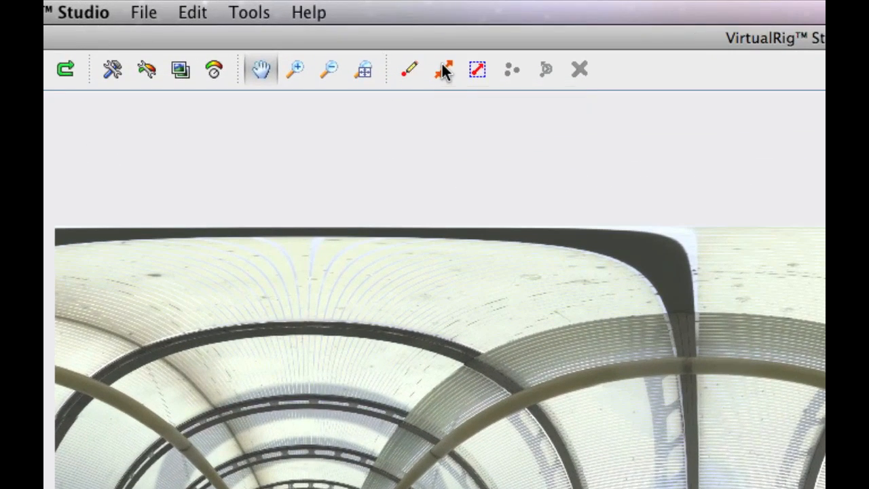
# Pick the Draw New Blurrer tool, briefly switch to the Hand tool with H, and return with L
pyautogui.click(443, 71)
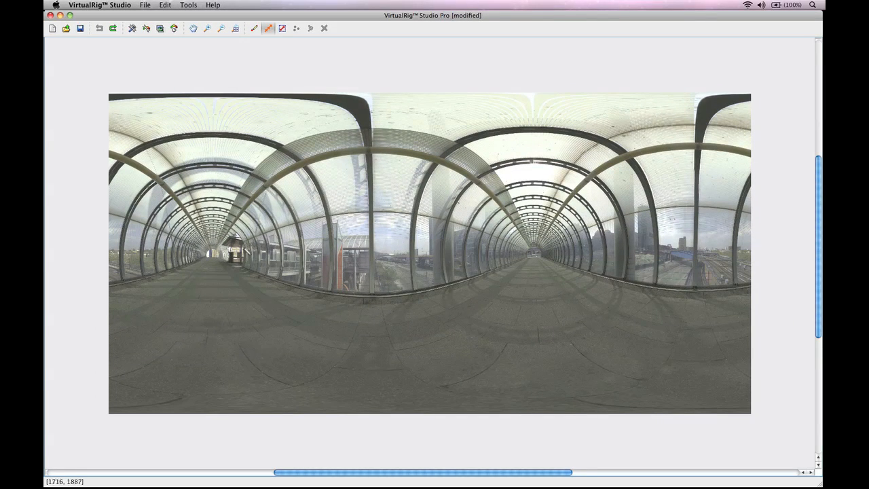
pyautogui.press('h')
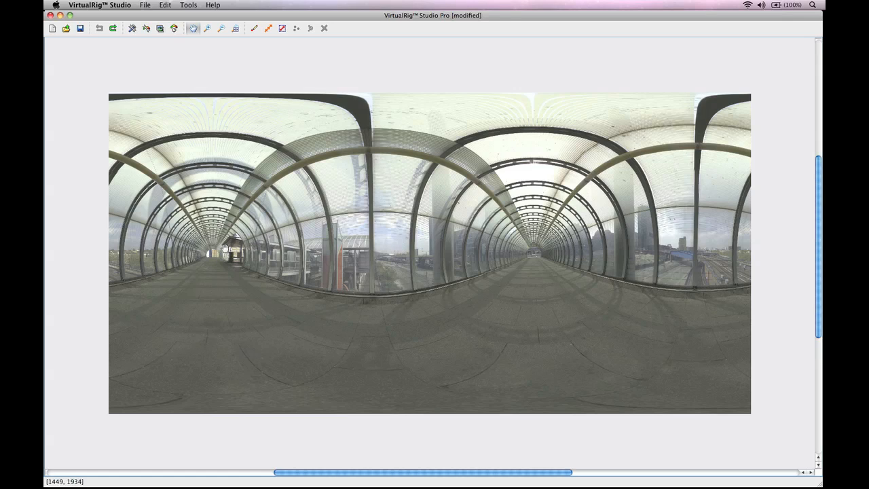
pyautogui.press('l')
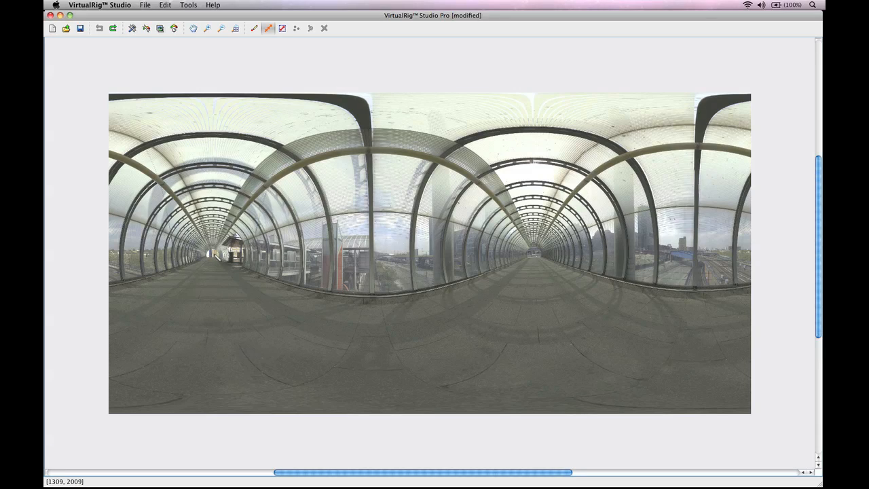
# Draw a blurrer from the left vanishing point curving along the walkway edge
pyautogui.moveTo(211, 254); pyautogui.dragTo(373, 296)
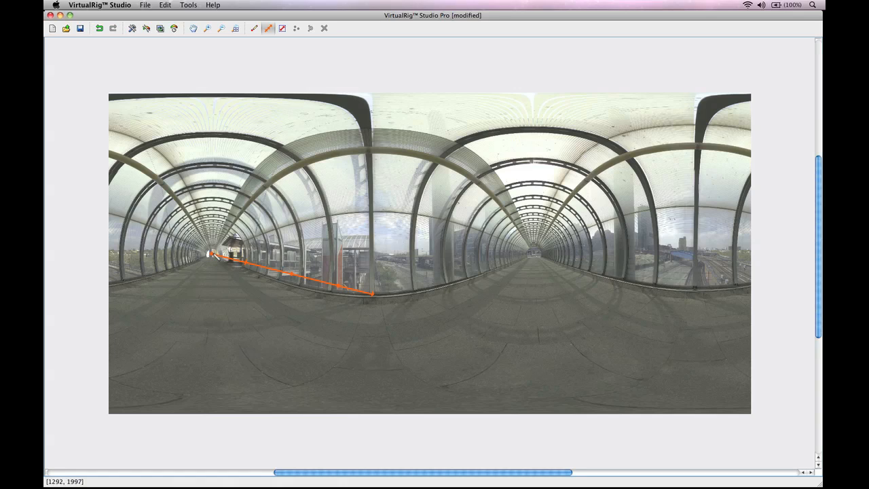
pyautogui.click(256, 263)
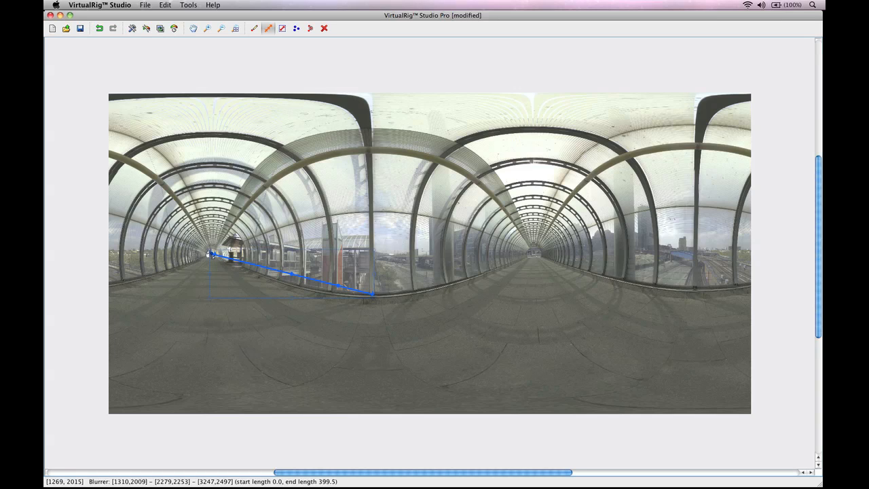
pyautogui.moveTo(212, 254); pyautogui.dragTo(213, 254)
pyautogui.moveTo(291, 273); pyautogui.dragTo(310, 296)
pyautogui.moveTo(373, 293); pyautogui.dragTo(373, 295)
# Add a second blurrer curving across the floor and extend the edge blurrer to the right vanishing point
pyautogui.moveTo(214, 256); pyautogui.dragTo(385, 382)
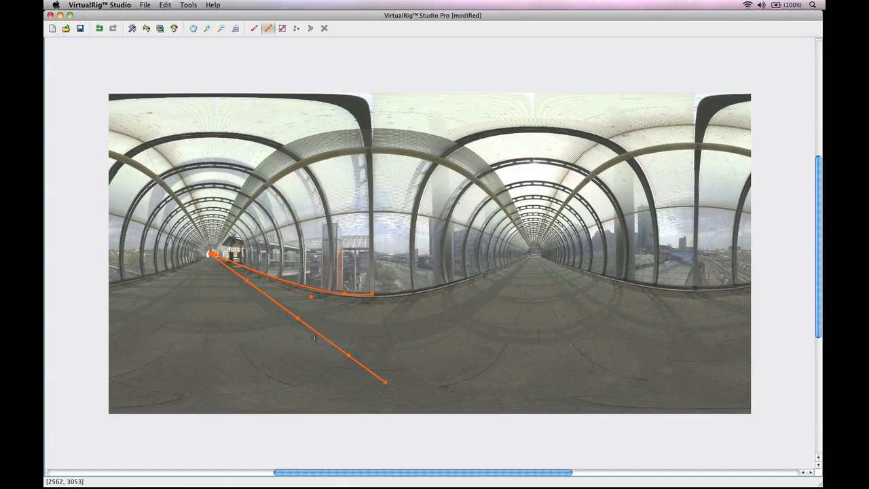
pyautogui.moveTo(296, 322); pyautogui.dragTo(233, 342)
pyautogui.moveTo(385, 382); pyautogui.dragTo(385, 354)
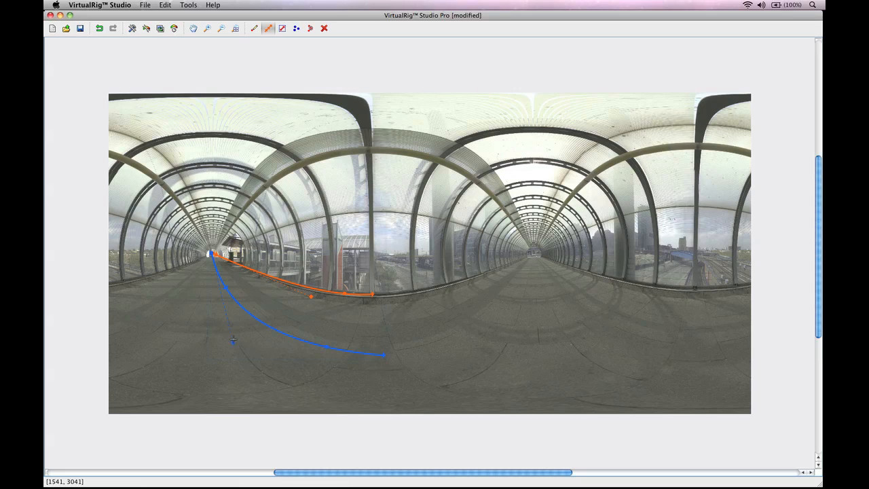
pyautogui.moveTo(233, 340)
pyautogui.mouseDown()
pyautogui.moveTo(229, 331)
pyautogui.moveTo(228, 340)
pyautogui.mouseUp()
pyautogui.moveTo(385, 356); pyautogui.dragTo(383, 372)
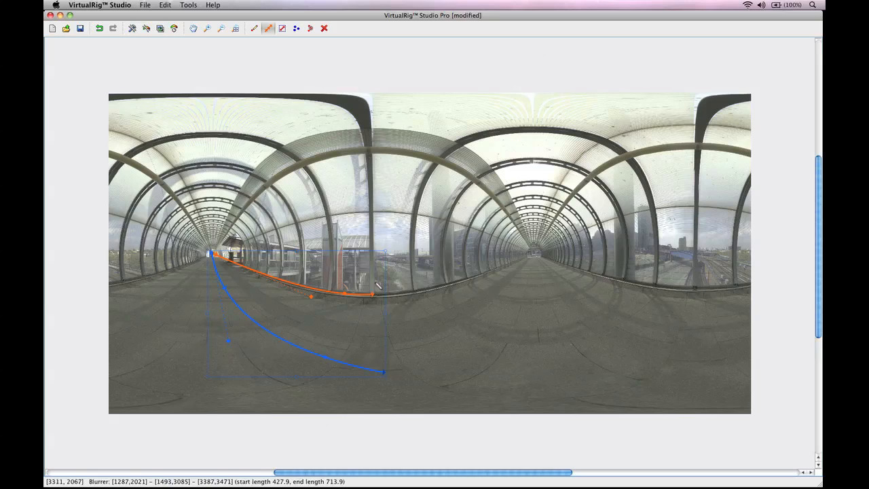
pyautogui.moveTo(385, 374); pyautogui.dragTo(382, 374)
pyautogui.moveTo(224, 287); pyautogui.dragTo(200, 240)
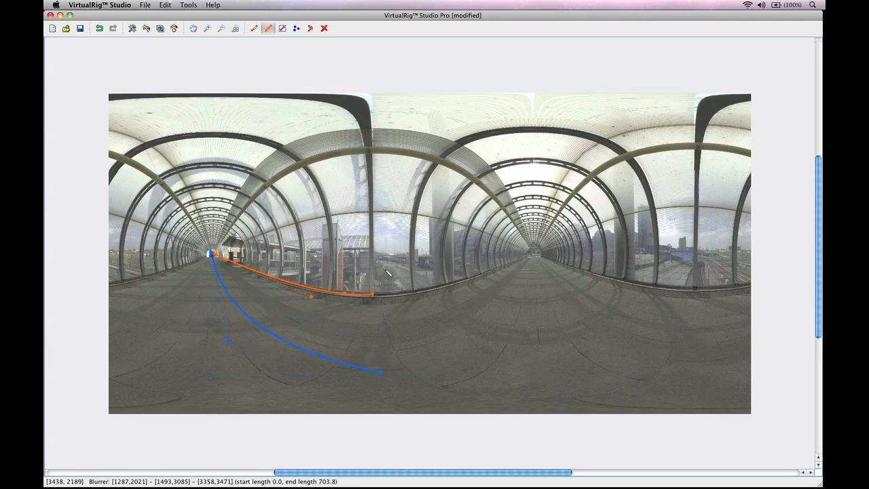
pyautogui.moveTo(373, 296); pyautogui.dragTo(534, 255)
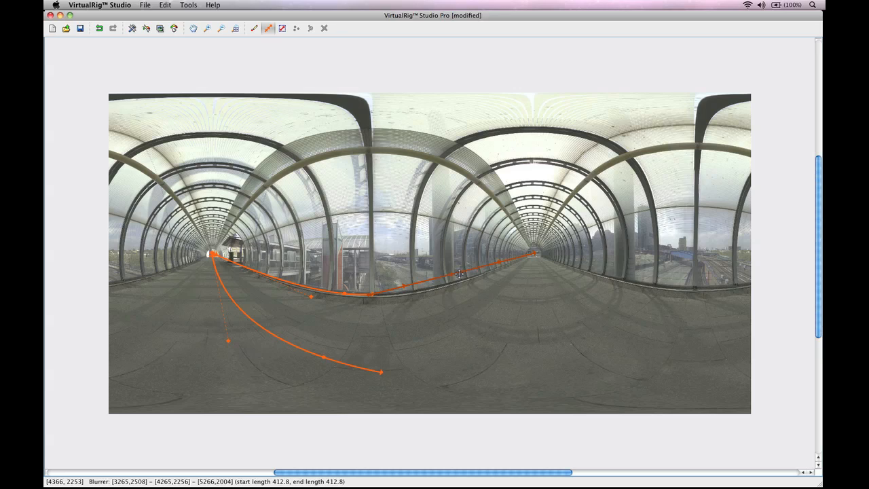
# Bend the edge extension into the right vanishing point and fine-tune the joined edge segments
pyautogui.click(499, 262)
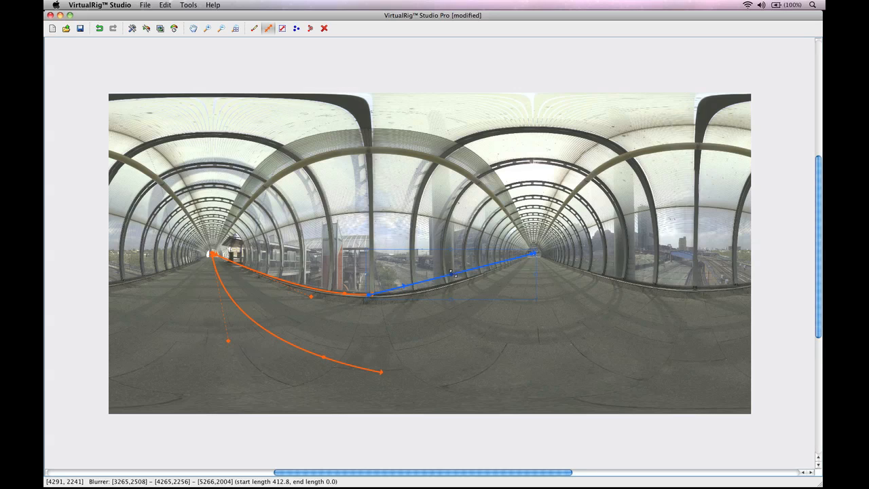
pyautogui.moveTo(451, 273); pyautogui.dragTo(426, 300)
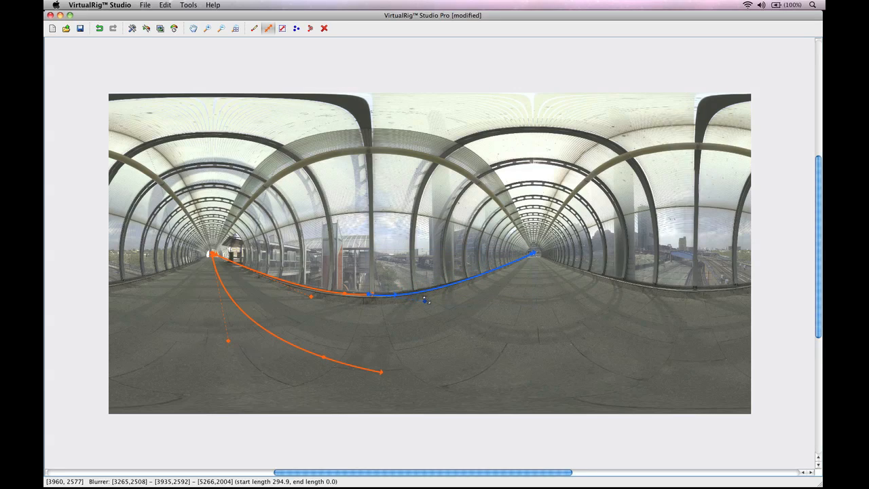
pyautogui.click(369, 295)
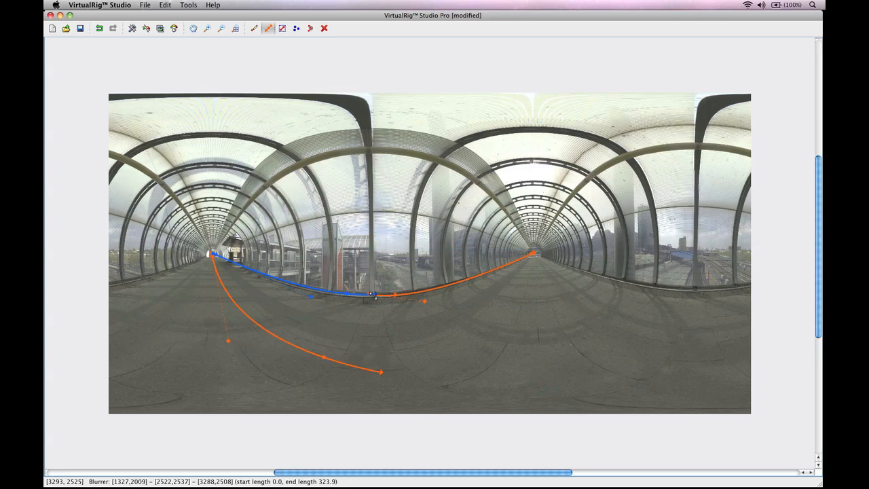
pyautogui.click(380, 295)
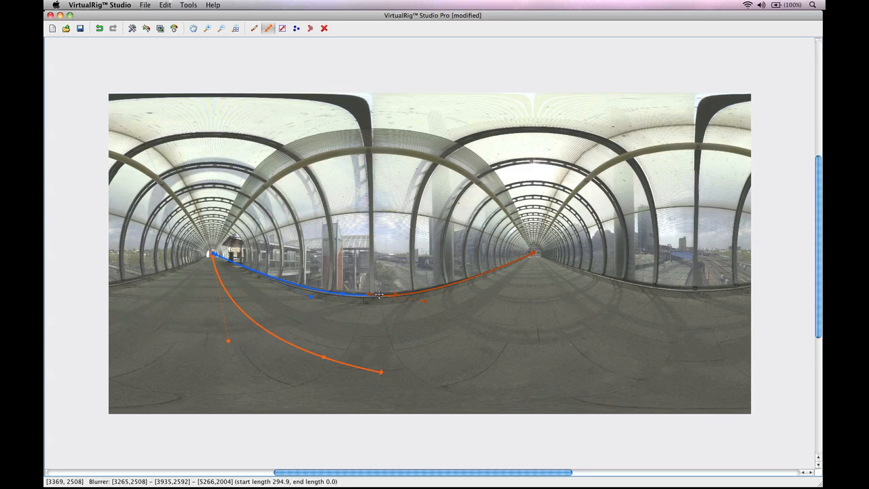
pyautogui.moveTo(384, 294); pyautogui.dragTo(382, 295)
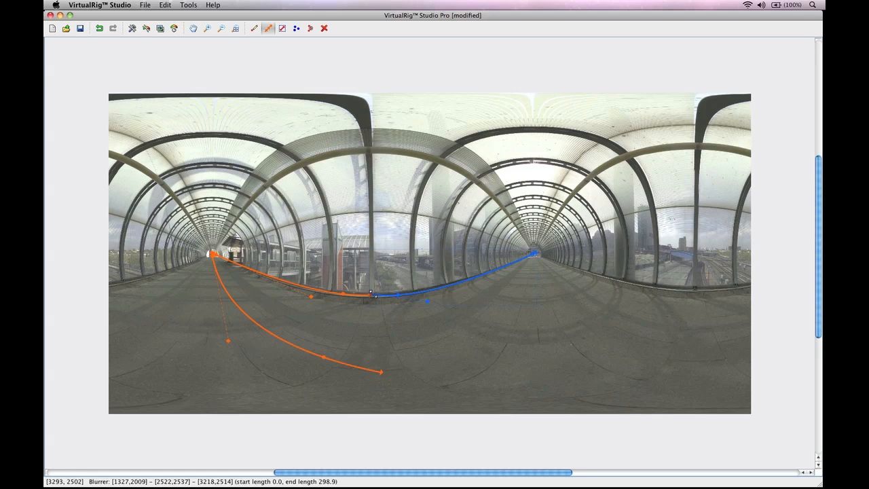
pyautogui.click(373, 296)
pyautogui.click(400, 296)
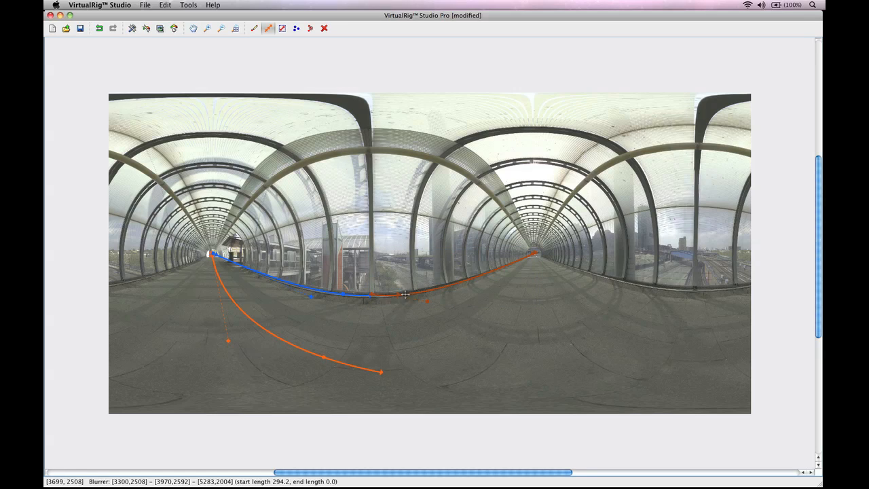
pyautogui.moveTo(400, 295); pyautogui.dragTo(405, 294)
pyautogui.click(344, 294)
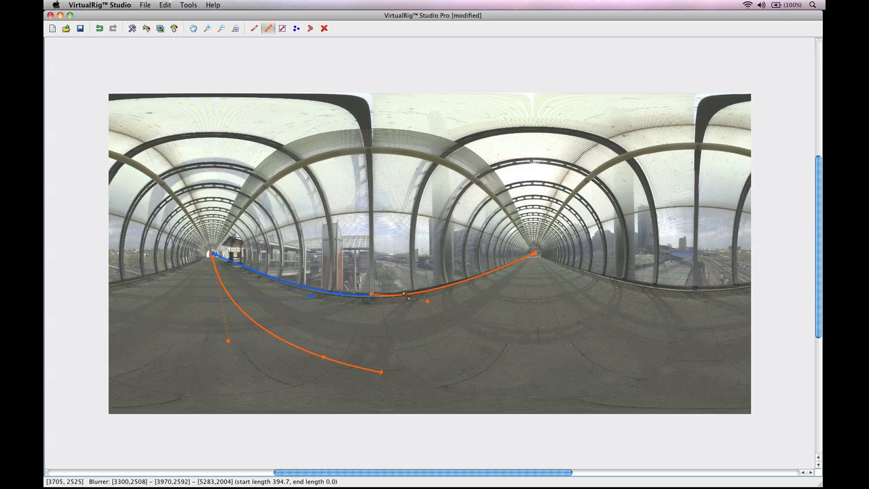
pyautogui.click(407, 295)
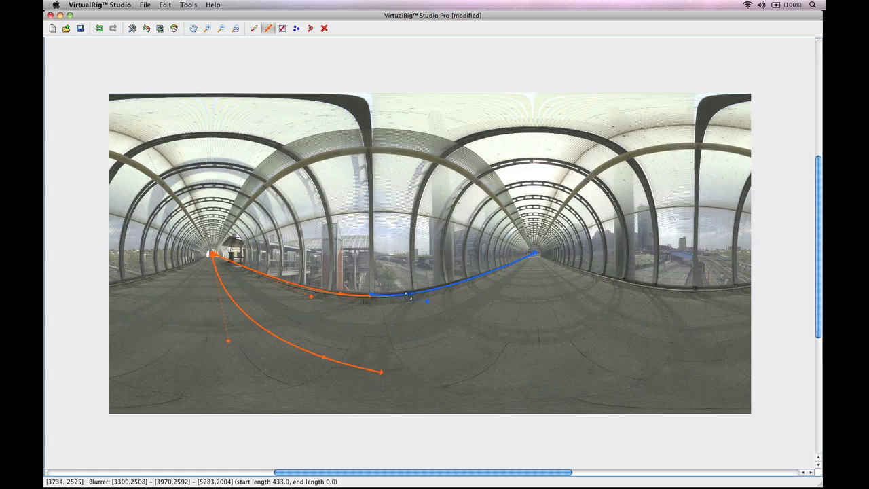
# Extend the floor curve to the right vanishing point and bend both halves into a smooth arc
pyautogui.moveTo(383, 374); pyautogui.dragTo(534, 253)
pyautogui.click(504, 280)
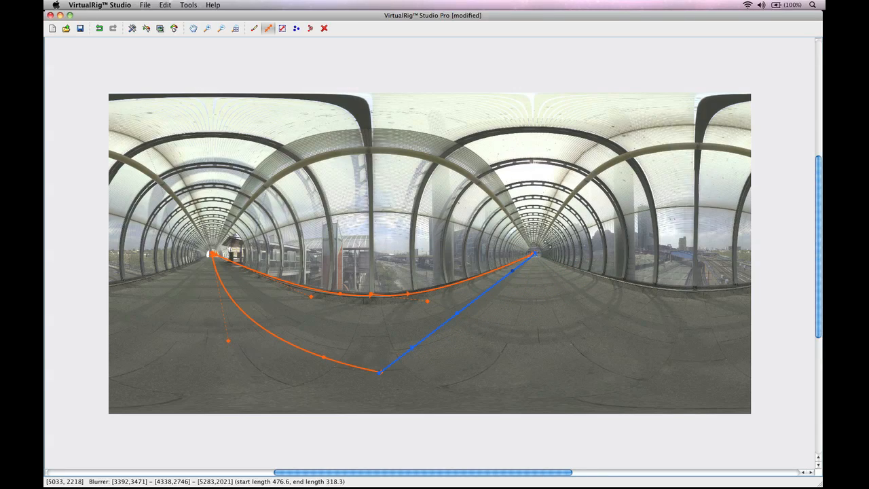
pyautogui.moveTo(457, 313); pyautogui.dragTo(505, 370)
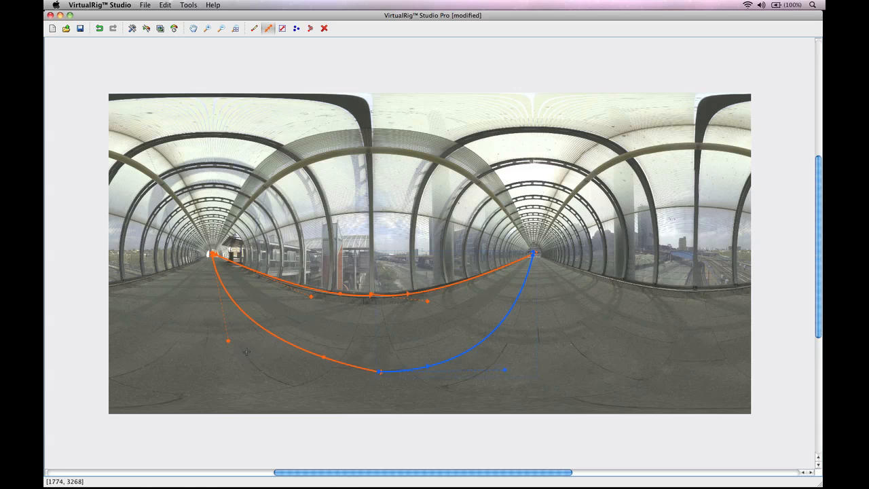
pyautogui.moveTo(229, 341); pyautogui.dragTo(213, 352)
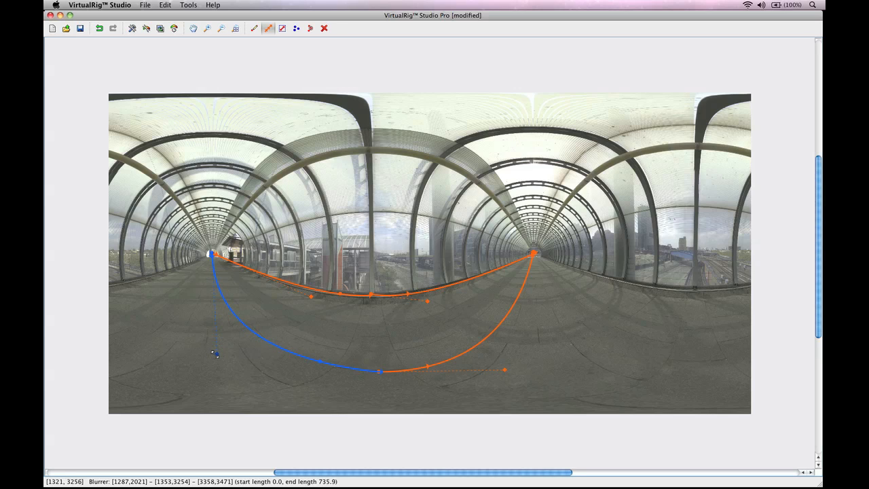
# Draw a new blurrer from the left vanishing point up the left glass wall (423.1/375.4)
pyautogui.click(432, 365)
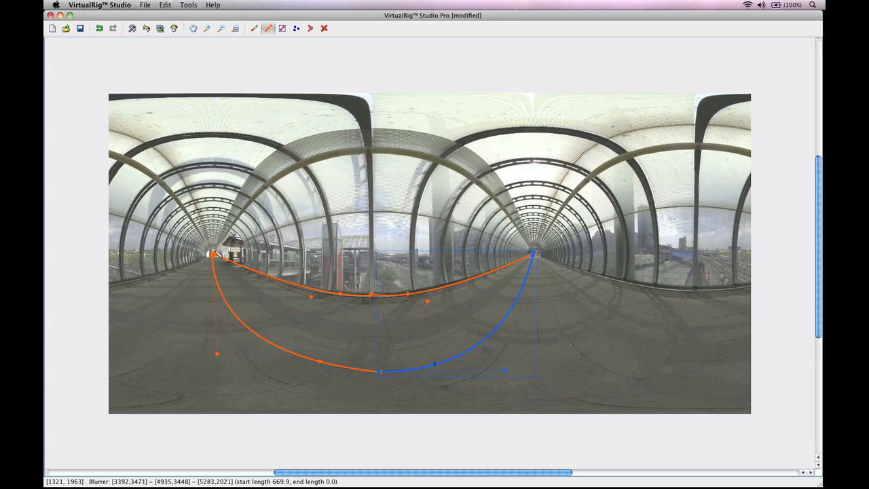
pyautogui.moveTo(214, 252); pyautogui.dragTo(371, 211)
pyautogui.moveTo(290, 233); pyautogui.dragTo(294, 215)
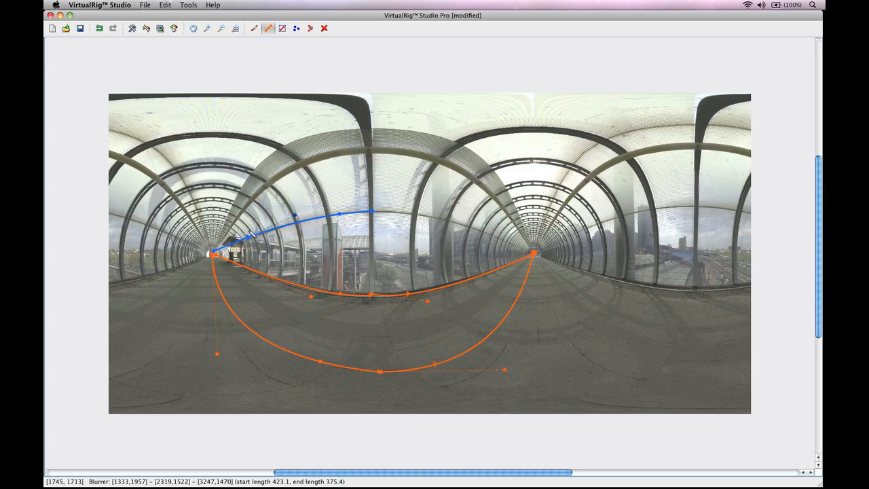
# Curve the upper arc onward to the right vanishing point and add an upper-right blurrer (406.4)
pyautogui.moveTo(247, 238); pyautogui.dragTo(191, 270)
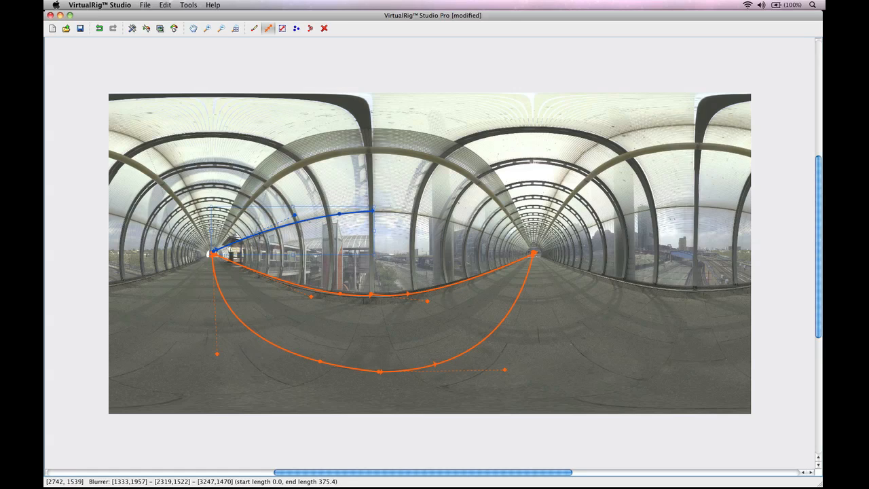
pyautogui.moveTo(294, 214); pyautogui.dragTo(312, 212)
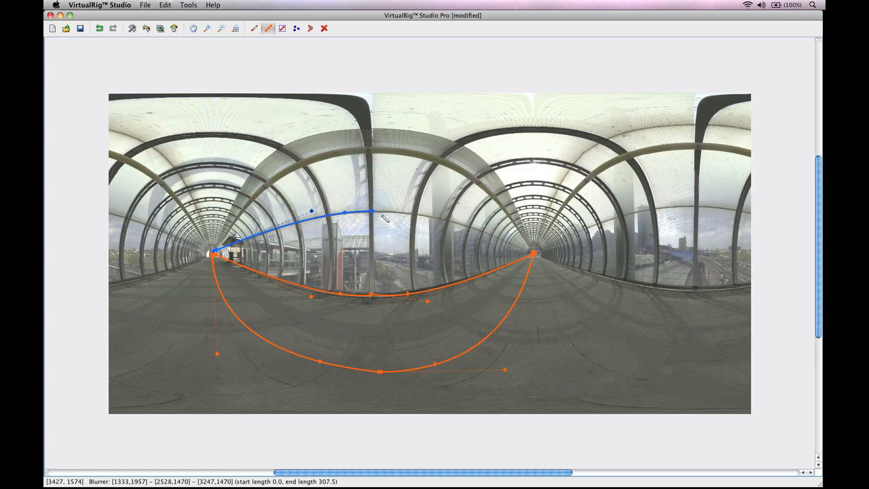
pyautogui.moveTo(372, 211)
pyautogui.mouseDown()
pyautogui.moveTo(480, 227)
pyautogui.moveTo(465, 203)
pyautogui.moveTo(502, 241)
pyautogui.moveTo(534, 255)
pyautogui.mouseUp()
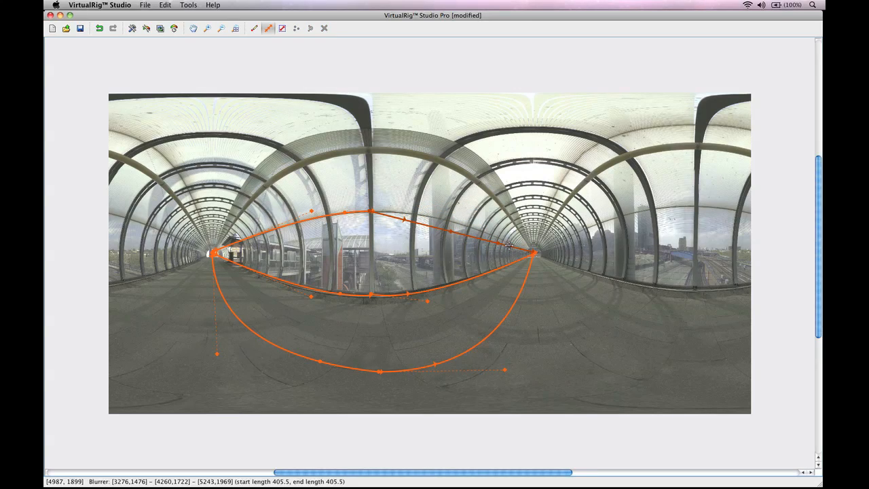
pyautogui.click(498, 243)
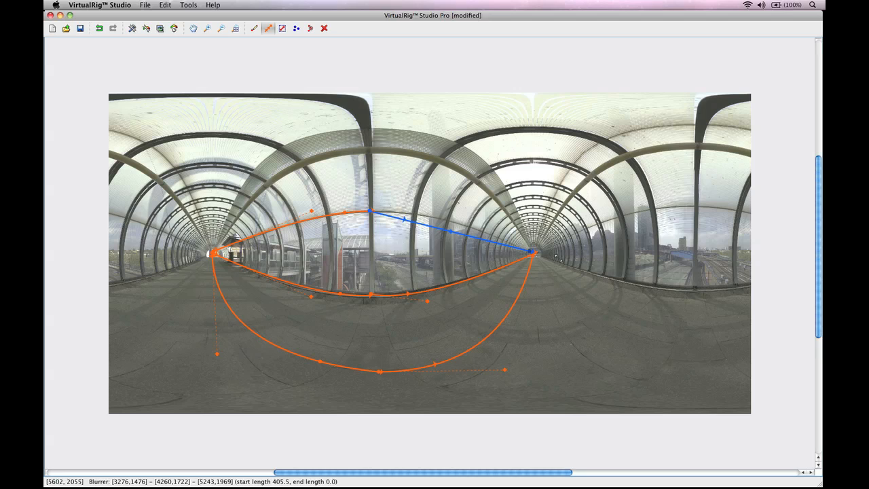
pyautogui.moveTo(456, 237); pyautogui.dragTo(447, 210)
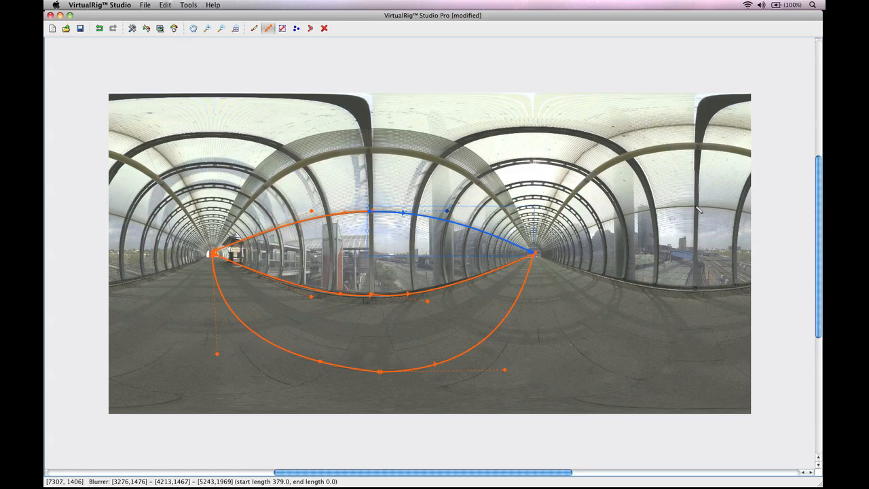
pyautogui.moveTo(698, 210); pyautogui.dragTo(538, 253)
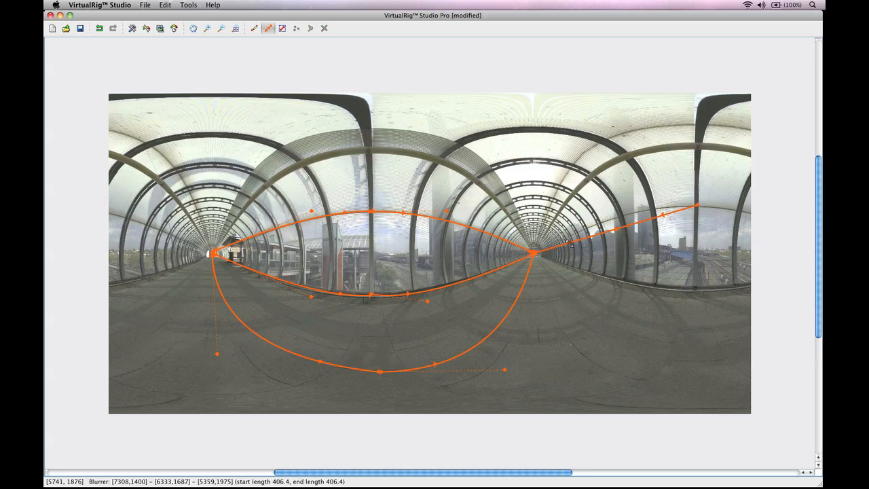
# Curve the upper-right blurrer and add a right-side blurrer bending downward from the right vanishing point
pyautogui.click(568, 241)
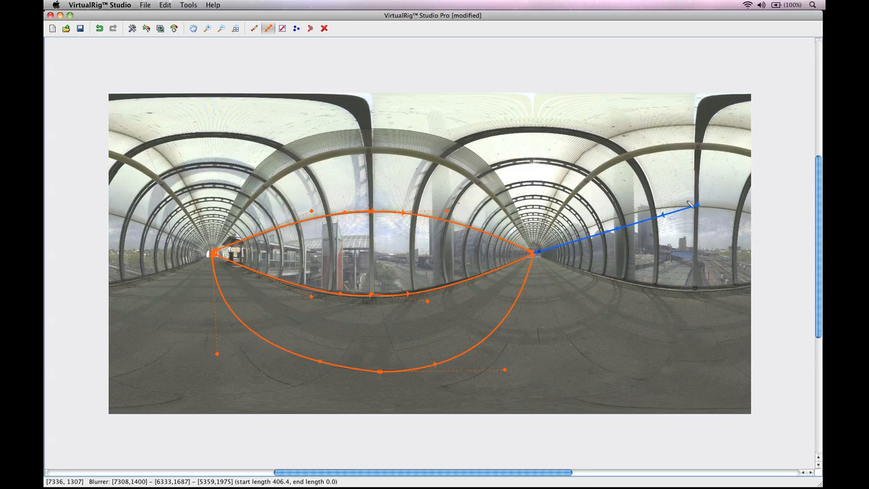
pyautogui.moveTo(616, 229); pyautogui.dragTo(613, 208)
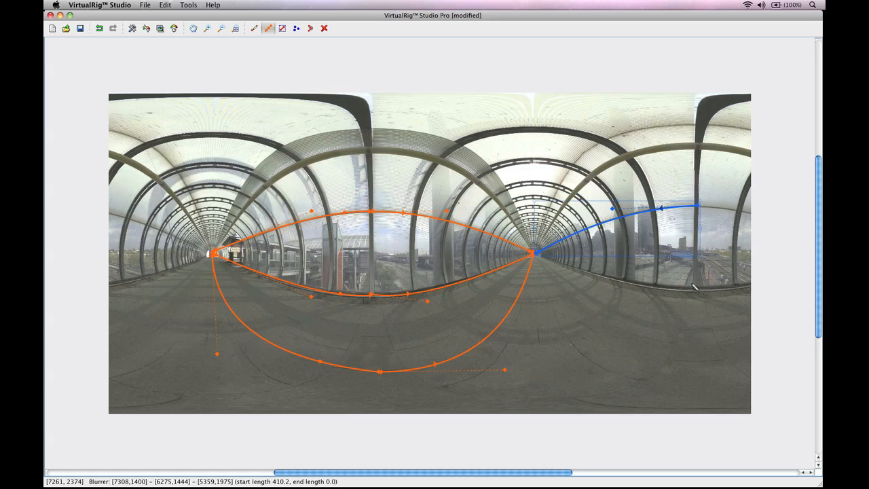
pyautogui.moveTo(696, 289); pyautogui.dragTo(543, 258)
pyautogui.click(568, 261)
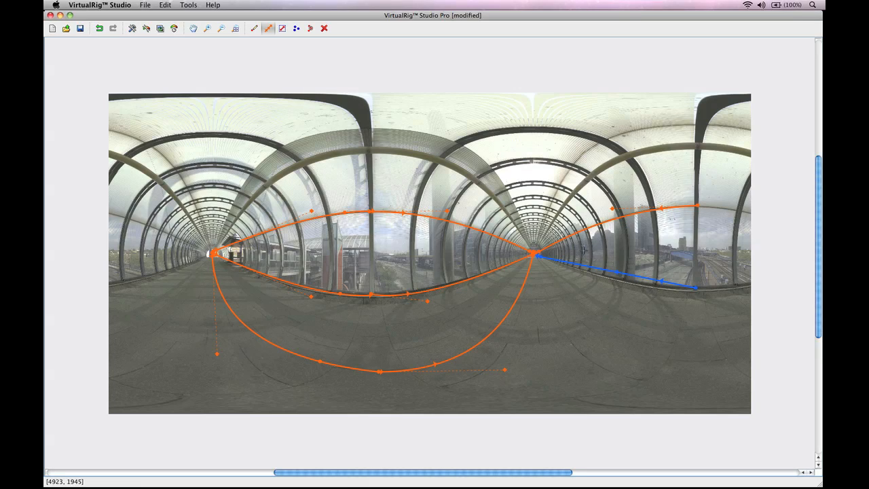
pyautogui.moveTo(612, 270); pyautogui.dragTo(646, 293)
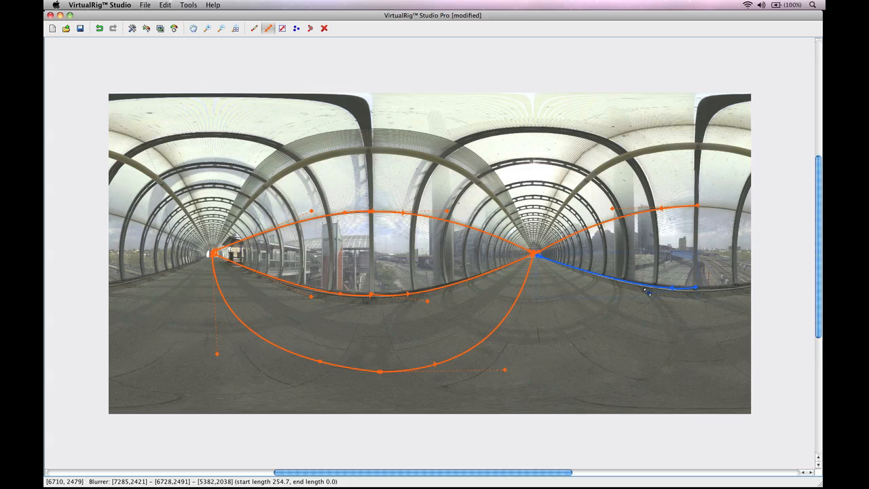
# Add a lower-right blurrer from the right vanishing point and curve it across the floor
pyautogui.click(701, 361)
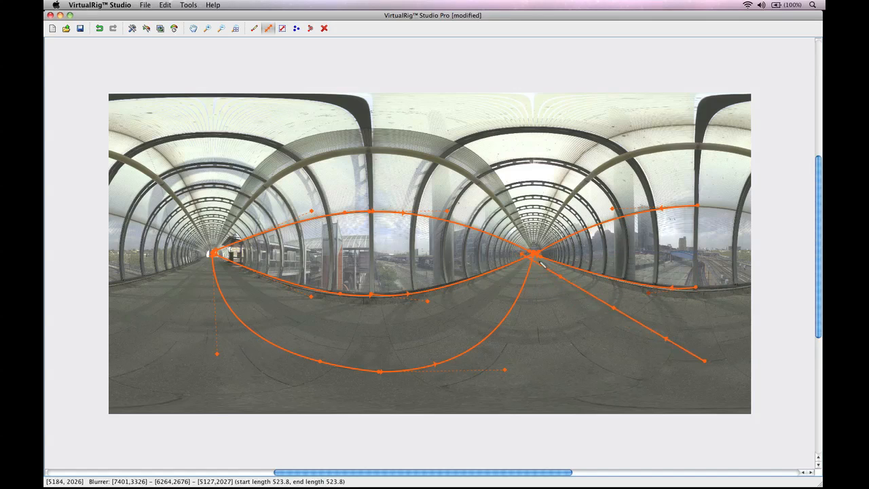
pyautogui.moveTo(541, 262); pyautogui.dragTo(540, 261)
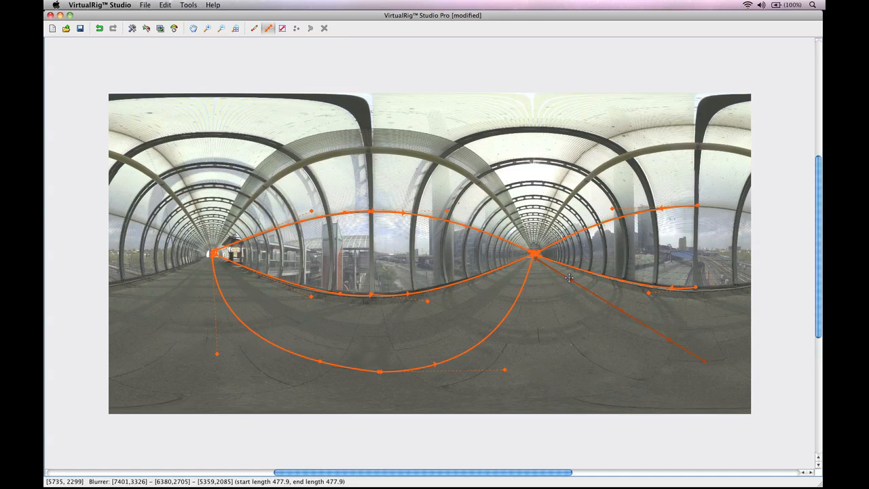
pyautogui.click(570, 279)
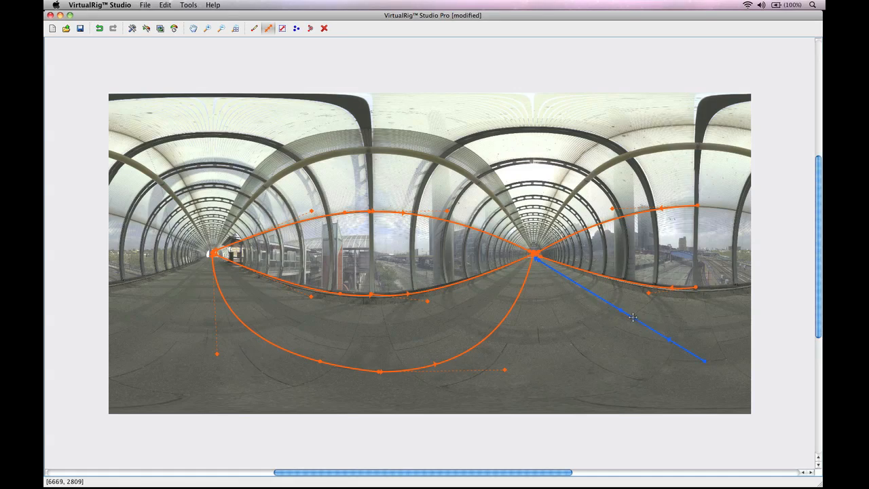
pyautogui.moveTo(619, 310); pyautogui.dragTo(584, 339)
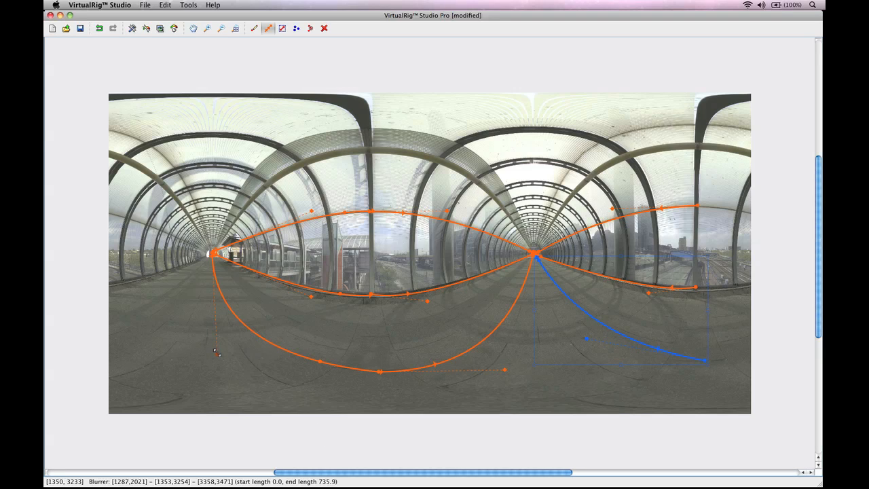
# Reshape the two lower curves and add a top-right blurrer arching up from the right vanishing point
pyautogui.moveTo(221, 354)
pyautogui.mouseDown()
pyautogui.moveTo(206, 364)
pyautogui.moveTo(214, 363)
pyautogui.mouseUp()
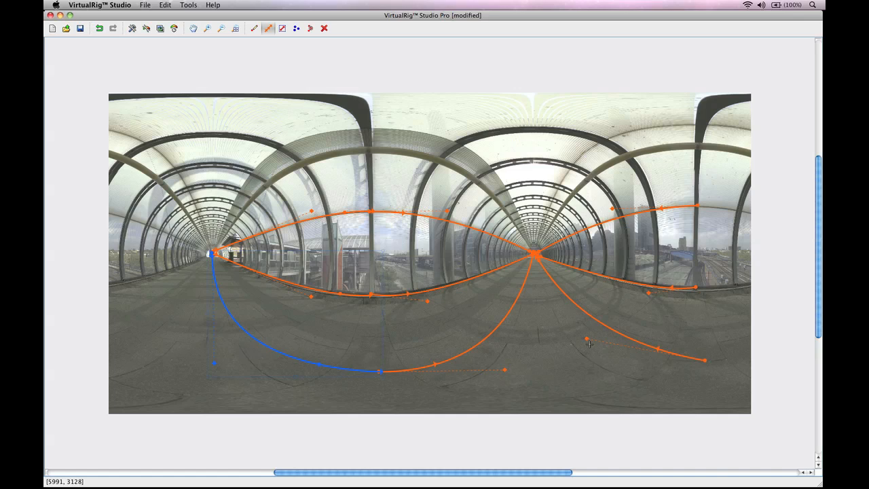
pyautogui.moveTo(587, 339); pyautogui.dragTo(578, 348)
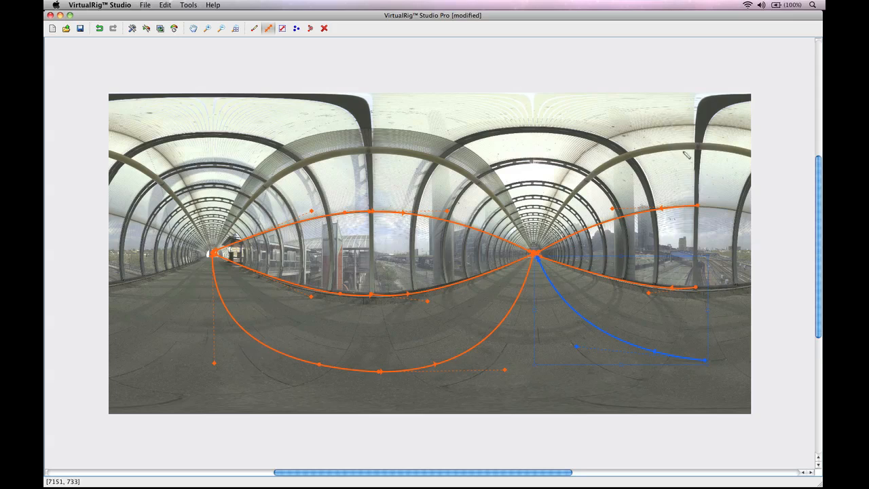
pyautogui.moveTo(698, 150); pyautogui.dragTo(541, 251)
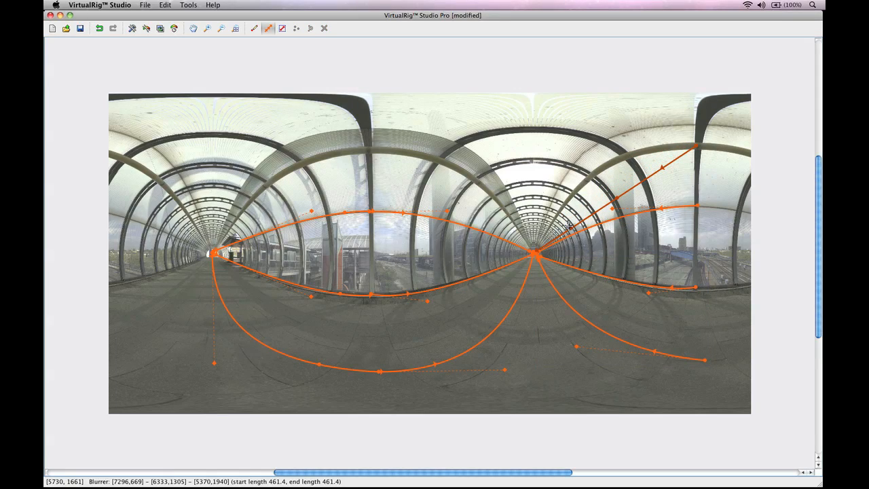
pyautogui.click(566, 229)
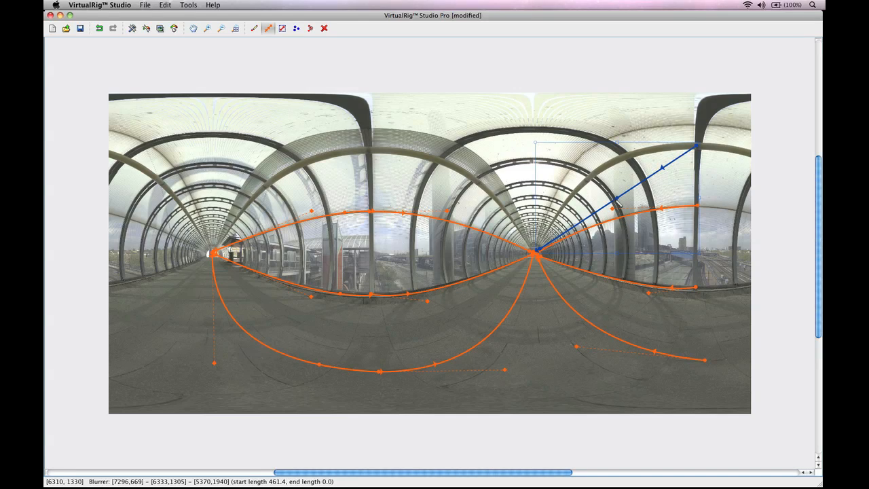
pyautogui.moveTo(617, 201)
pyautogui.mouseDown()
pyautogui.moveTo(583, 167)
pyautogui.moveTo(609, 182)
pyautogui.moveTo(615, 198)
pyautogui.moveTo(584, 138)
pyautogui.mouseUp()
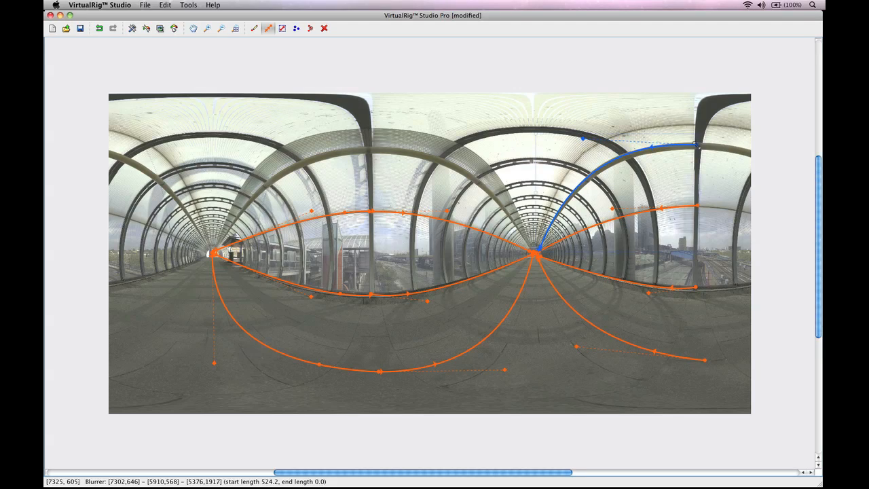
pyautogui.click(697, 145)
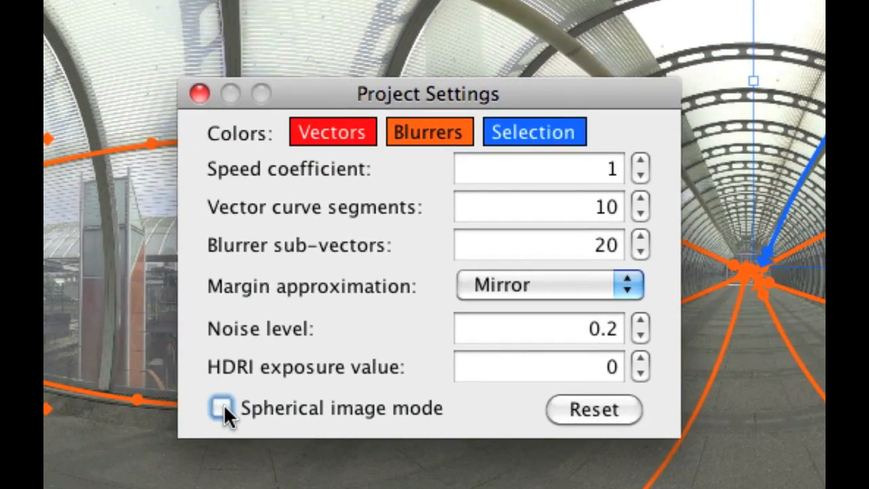
# Enable Spherical image mode in Project Settings and close the dialog
pyautogui.click(222, 407)
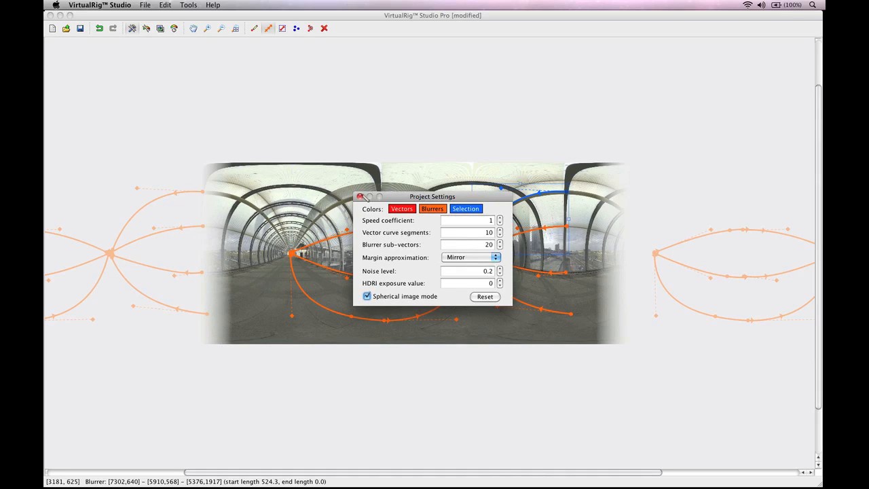
pyautogui.click(360, 197)
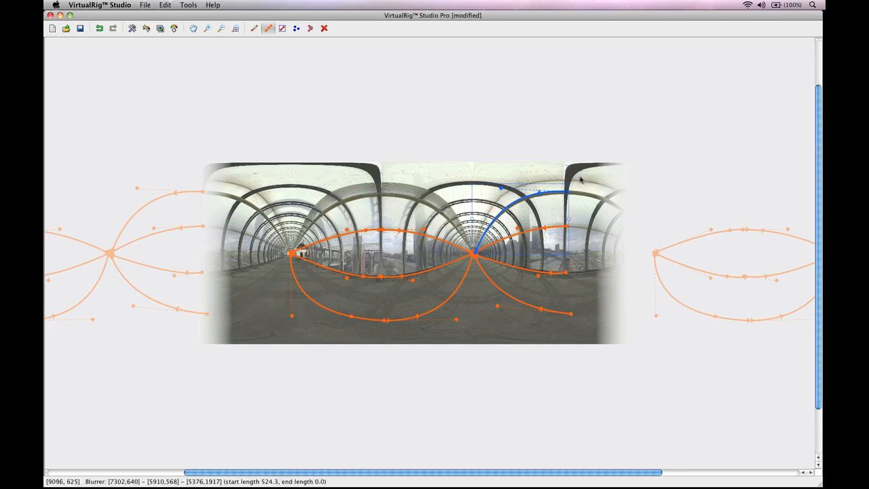